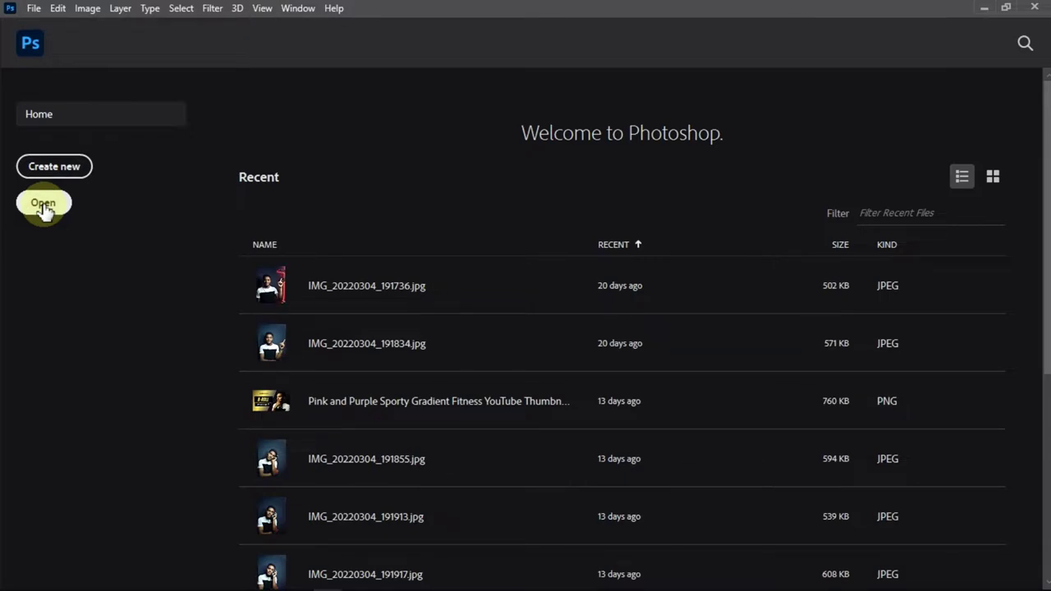
# Start a new document named 'trayal' and bring up the Photo presets
pyautogui.click(71, 168)
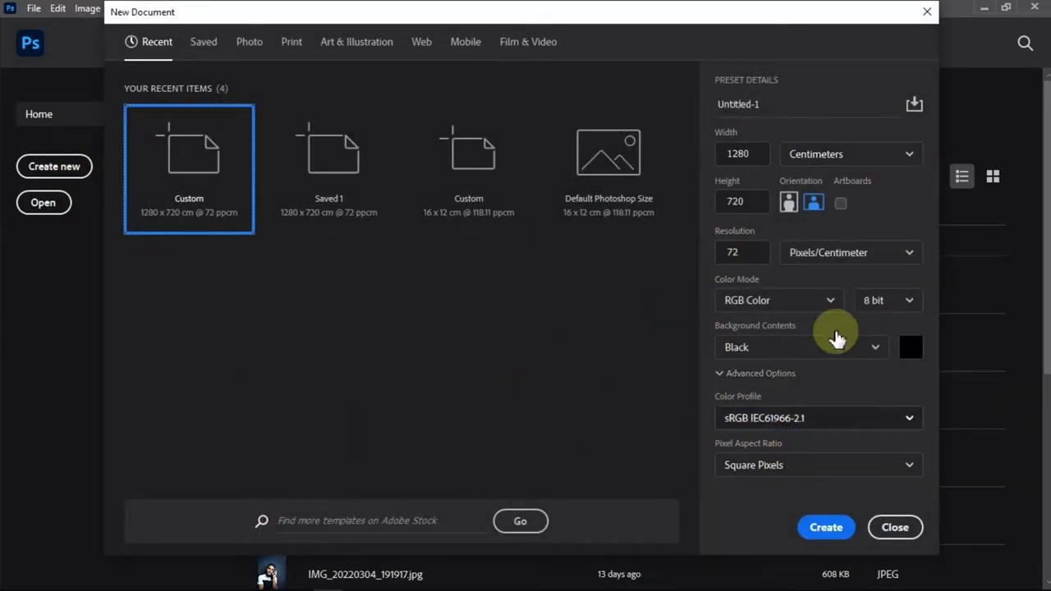
pyautogui.moveTo(777, 104); pyautogui.dragTo(699, 111)
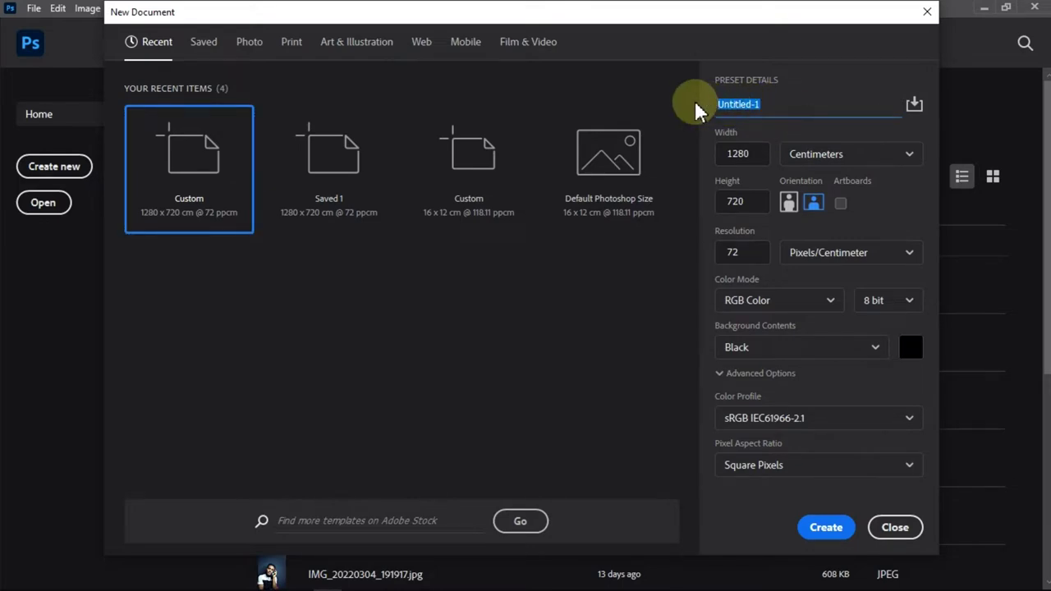
pyautogui.write('trayal')
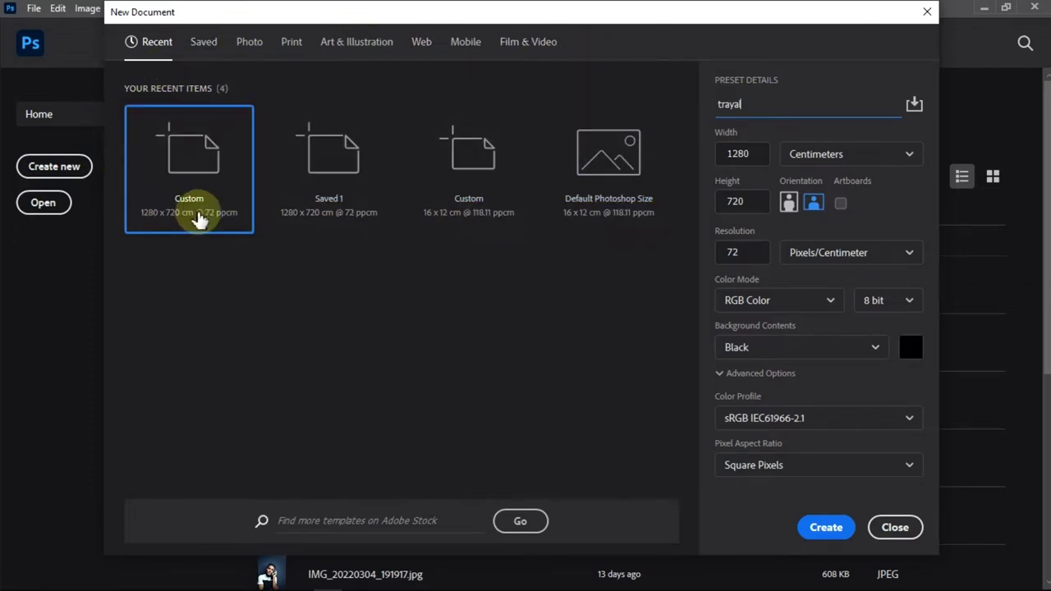
pyautogui.click(250, 41)
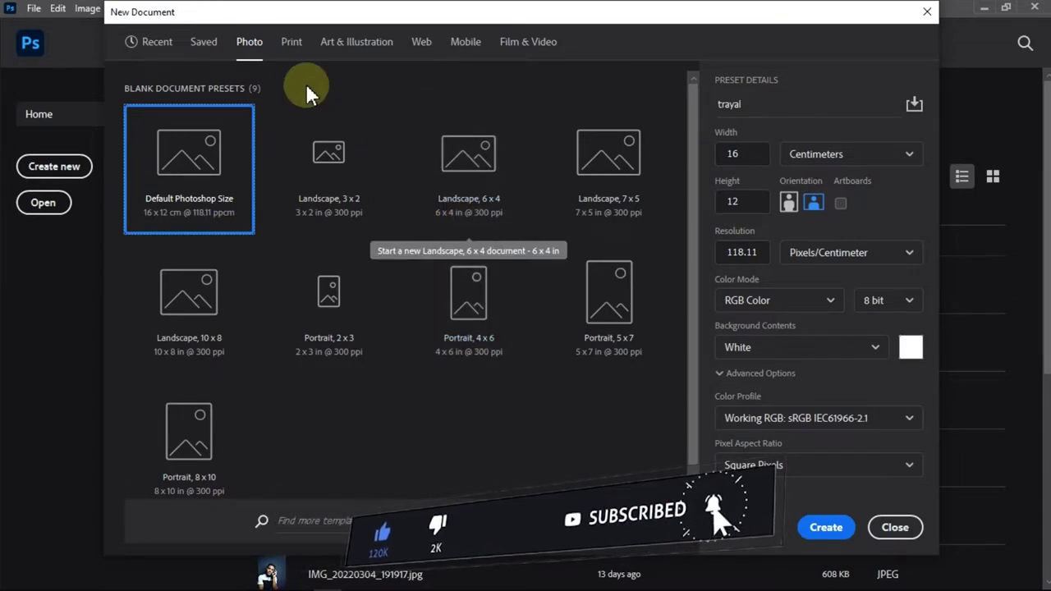
# Browse the Print, Art & Illustration, Web, Mobile and Saved preset categories
pyautogui.click(292, 43)
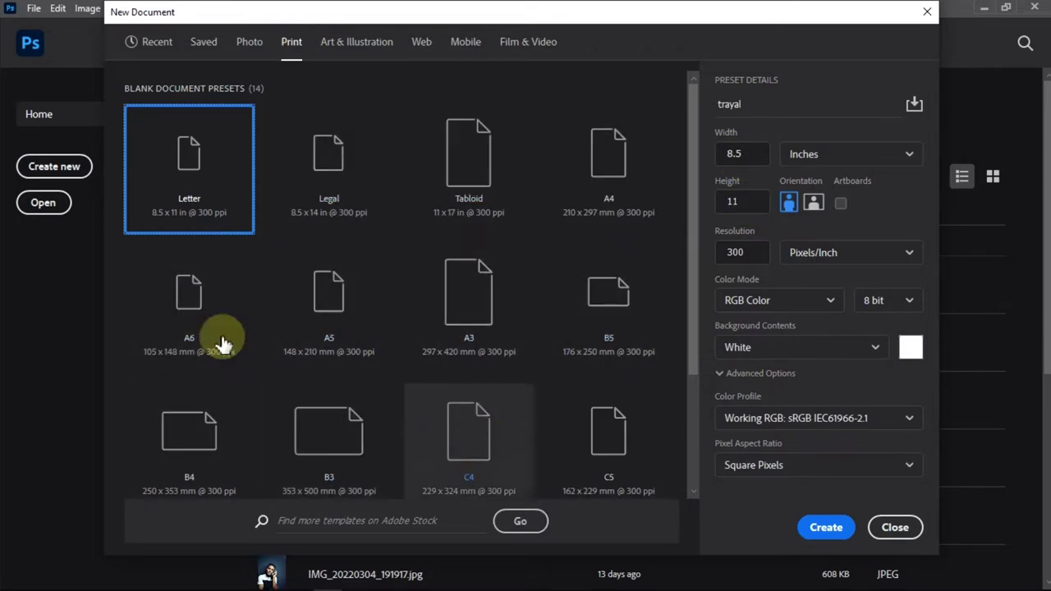
pyautogui.scroll(-2, 405, 365)
pyautogui.click(361, 45)
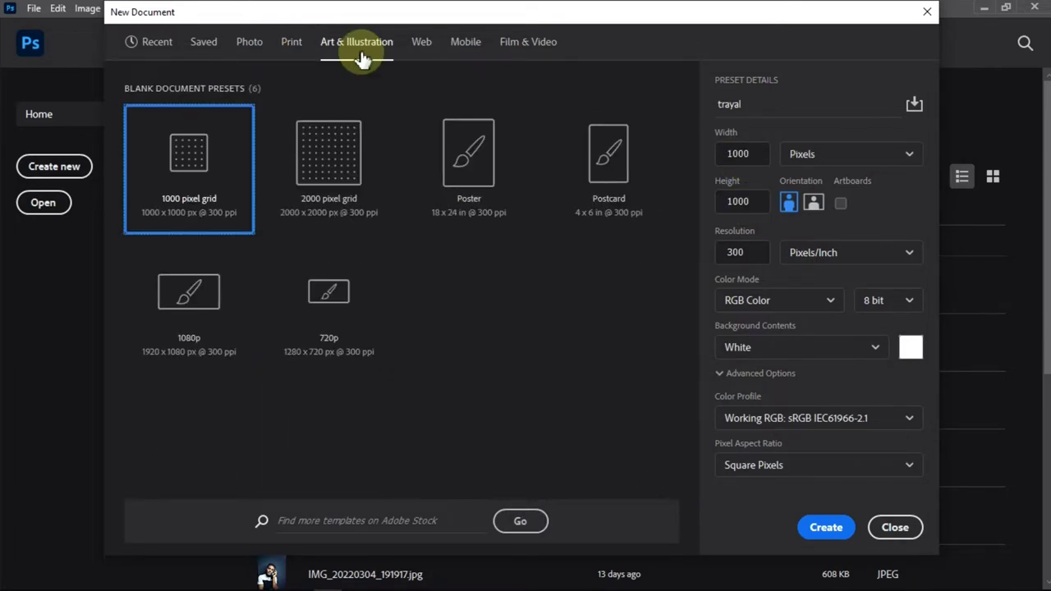
pyautogui.click(423, 45)
pyautogui.click(464, 45)
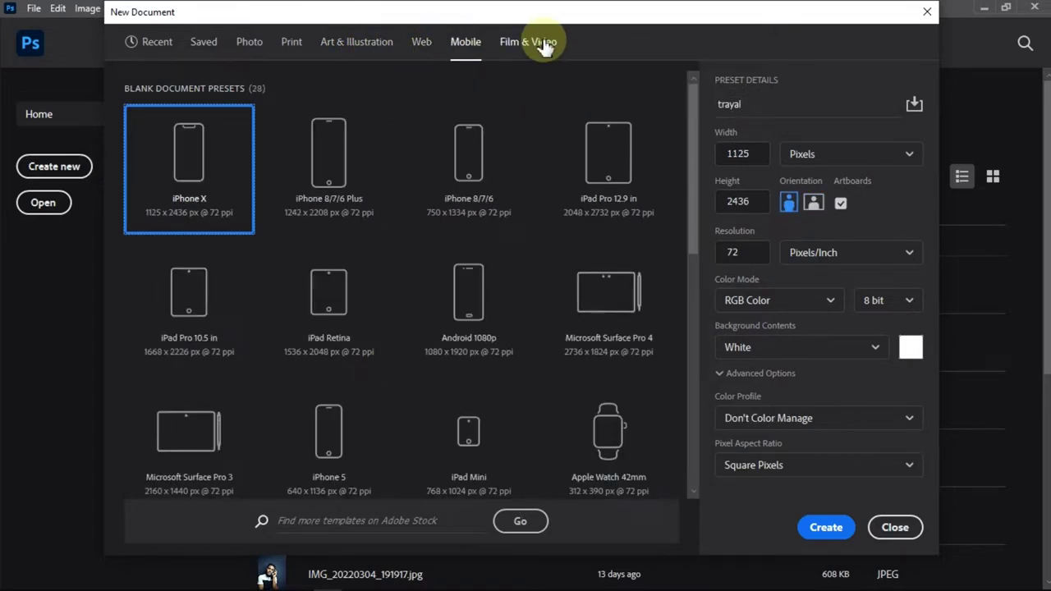
pyautogui.click(205, 46)
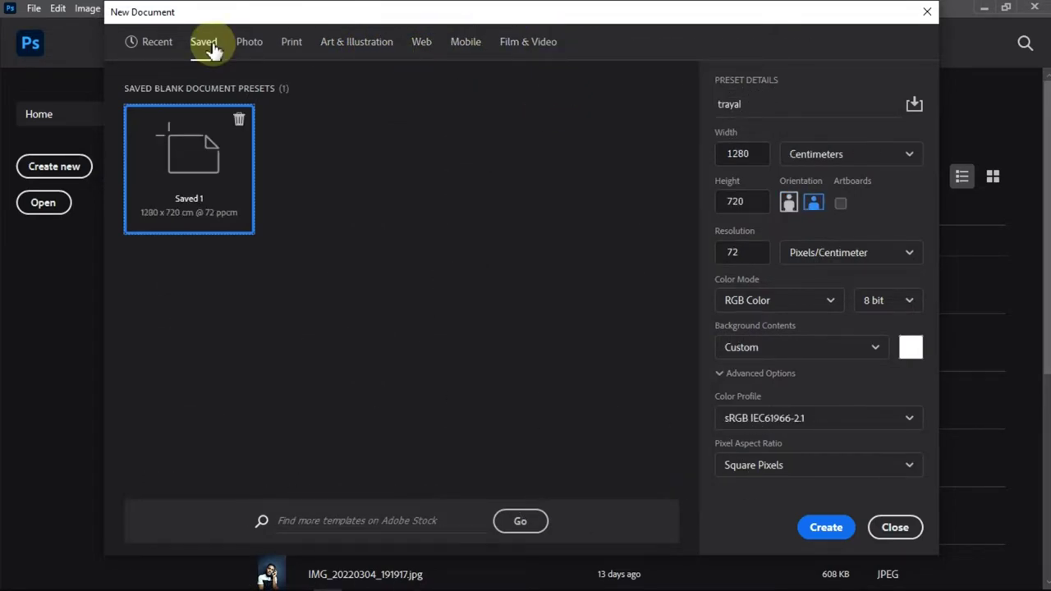
# Create the document from the Print A4 preset in landscape, 297 x 210 mm
pyautogui.click(292, 43)
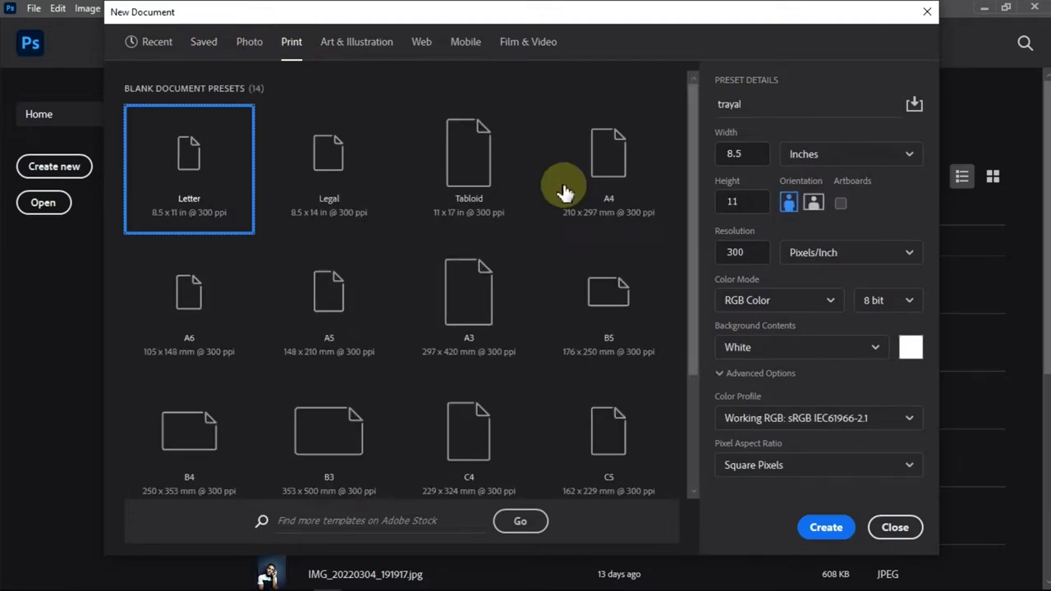
pyautogui.click(594, 170)
pyautogui.click(813, 204)
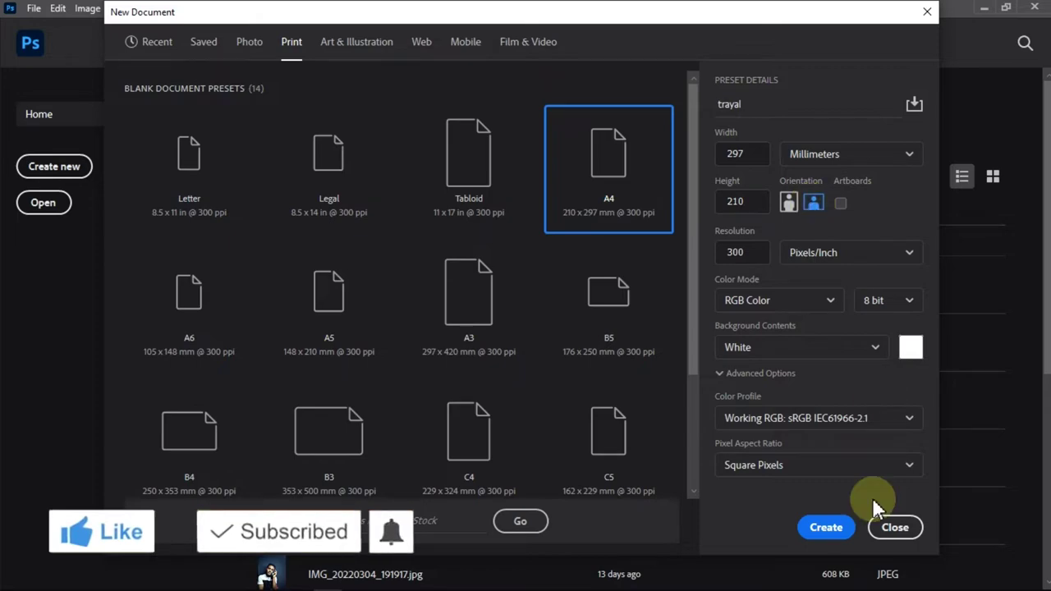
pyautogui.click(826, 527)
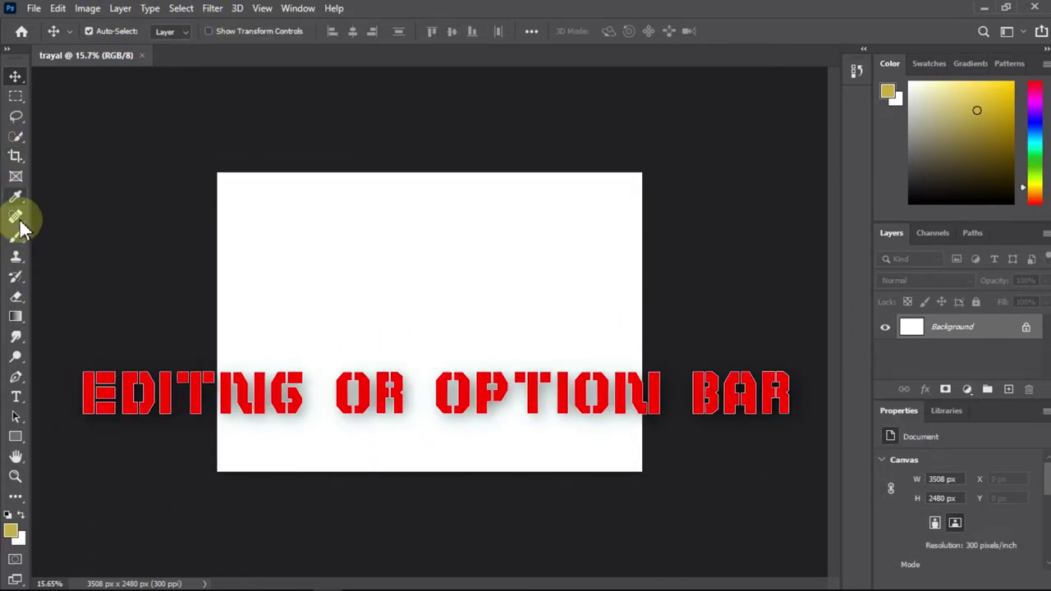
# Cycle through Quick Selection, Rectangular Marquee, Move and Crop, ending on the Gradient tool
pyautogui.click(18, 138)
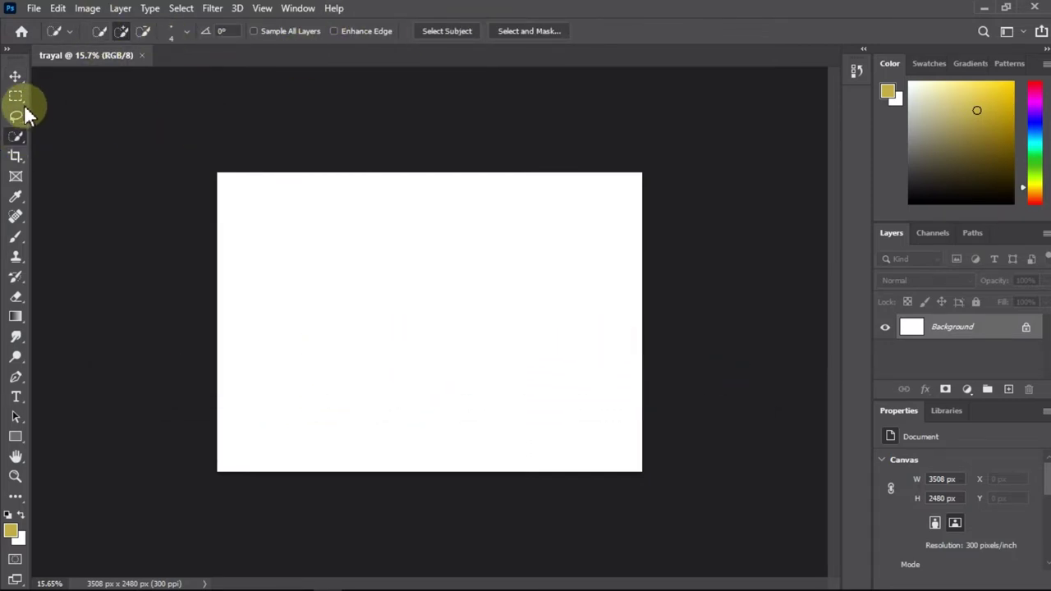
pyautogui.click(28, 99)
pyautogui.click(18, 78)
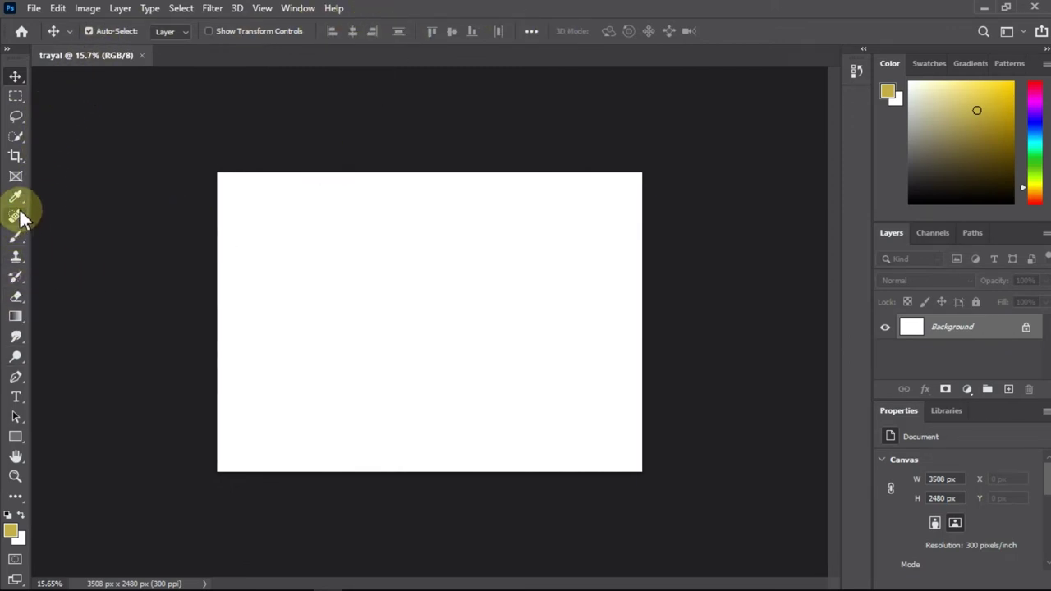
pyautogui.click(15, 156)
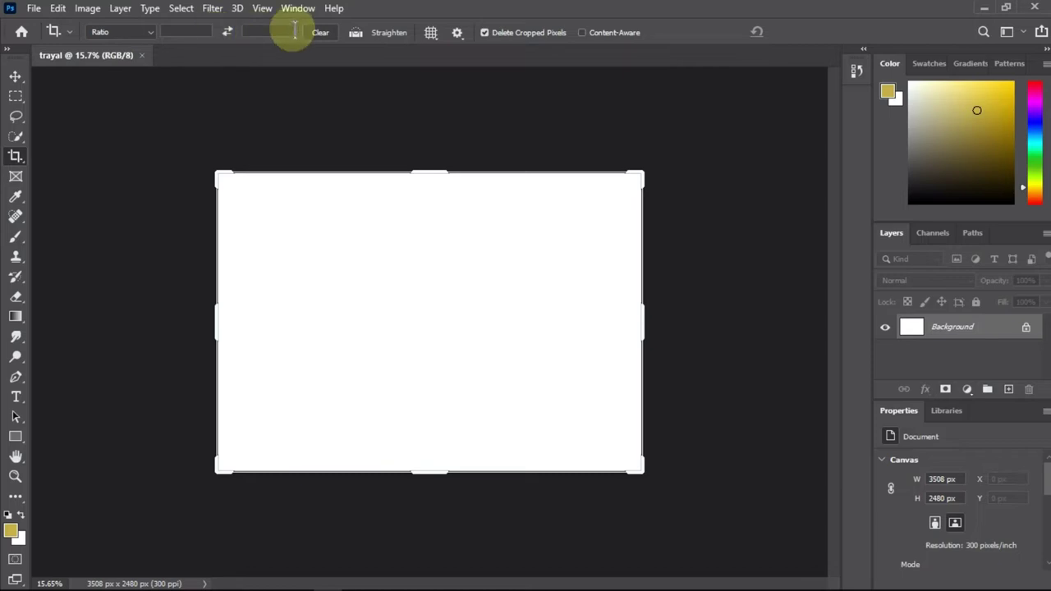
pyautogui.click(16, 319)
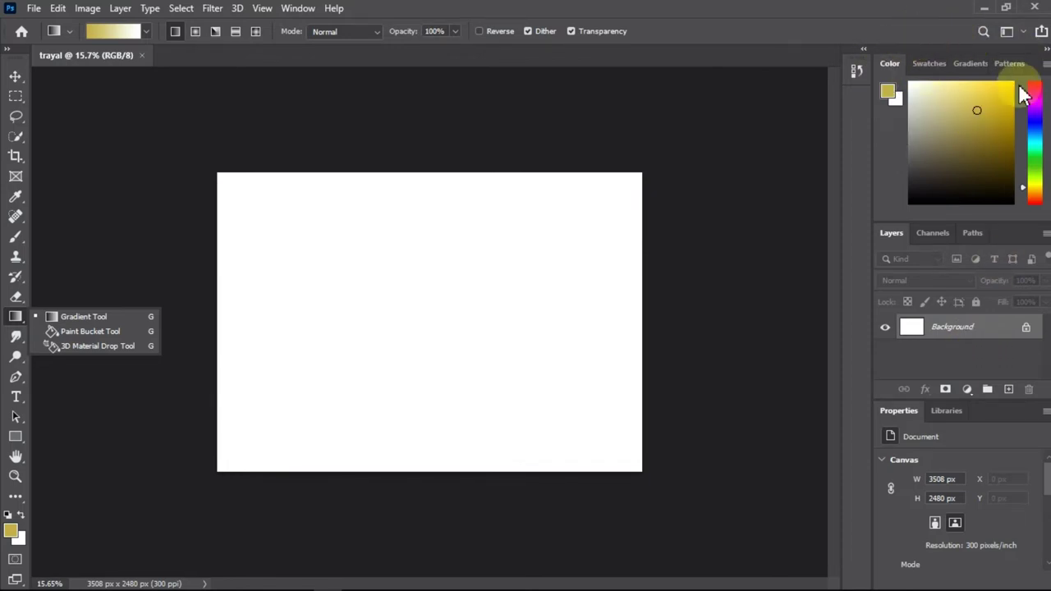
# Browse the Swatches, Gradients and Patterns panels, return to Color, then show Channels
pyautogui.click(934, 63)
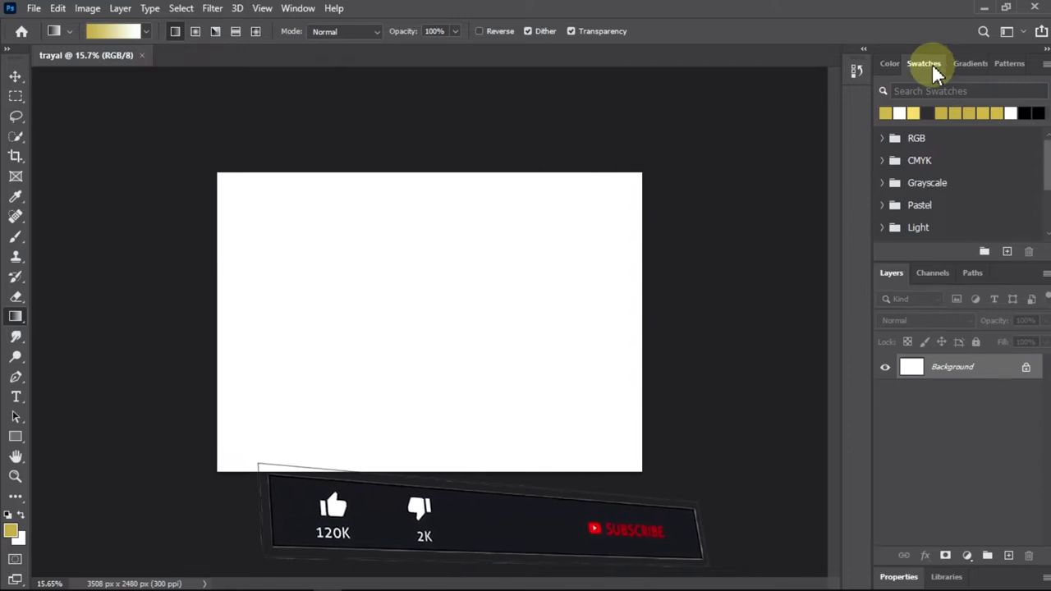
pyautogui.click(970, 63)
pyautogui.click(1005, 64)
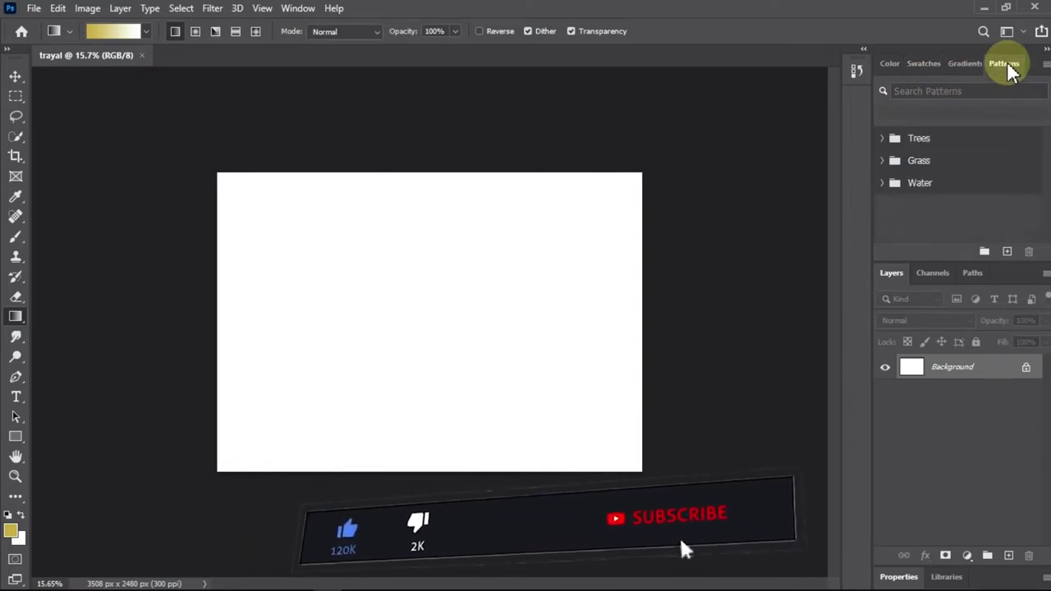
pyautogui.click(890, 63)
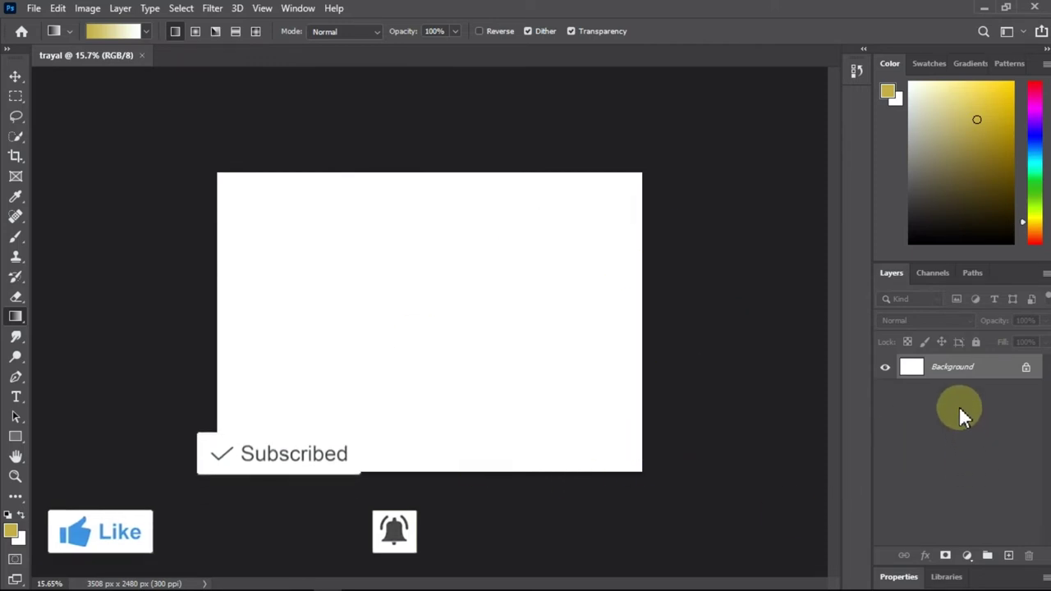
pyautogui.click(932, 274)
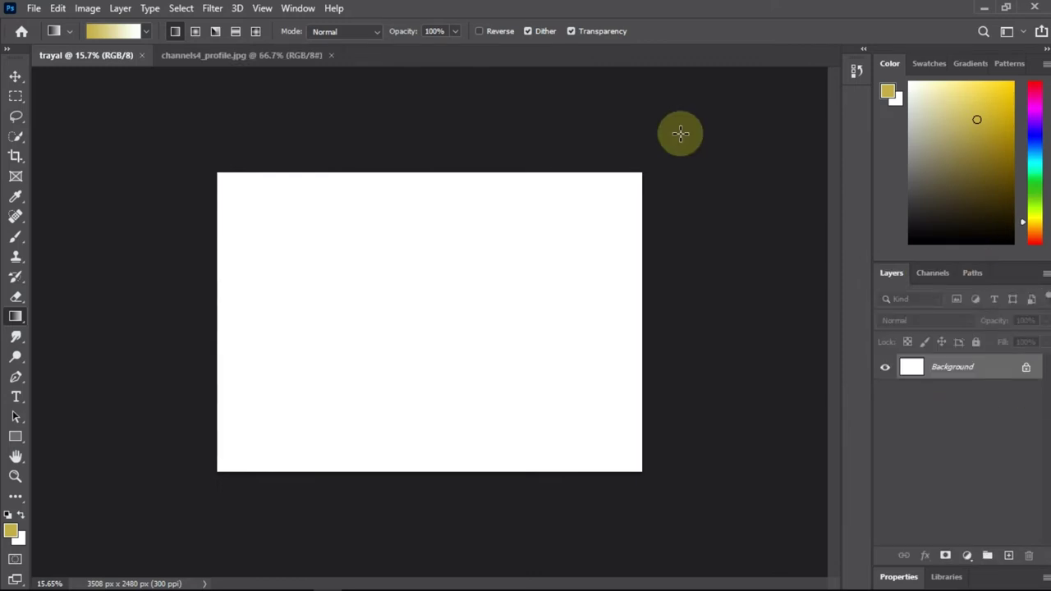
# Switch back to the Move tool with the V shortcut
pyautogui.press('v')
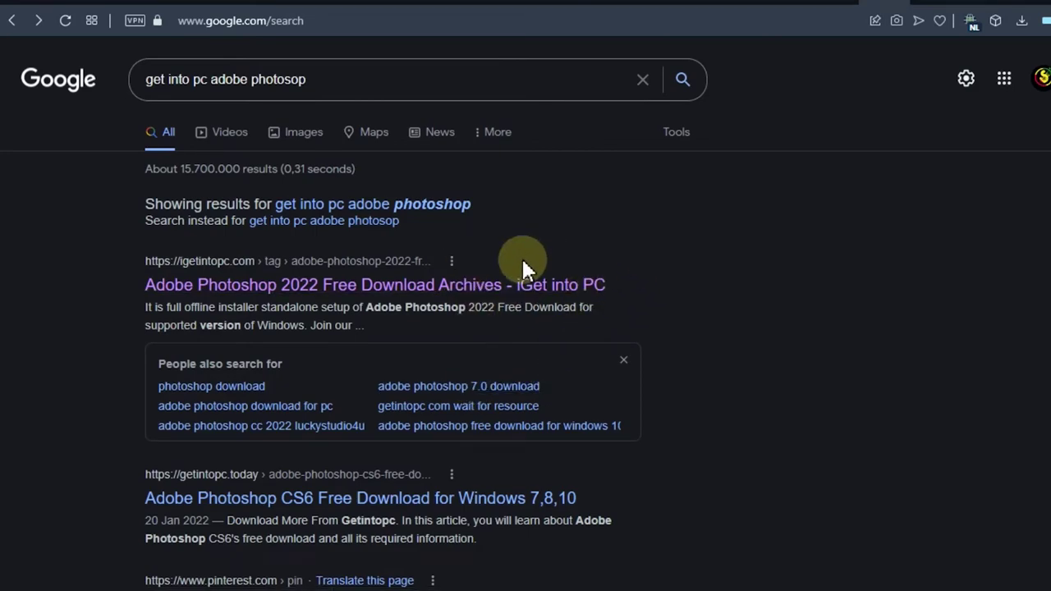
# Open the 'Adobe Photoshop 2022 Free Download Archives - iGet into PC' search result
pyautogui.click(398, 299)
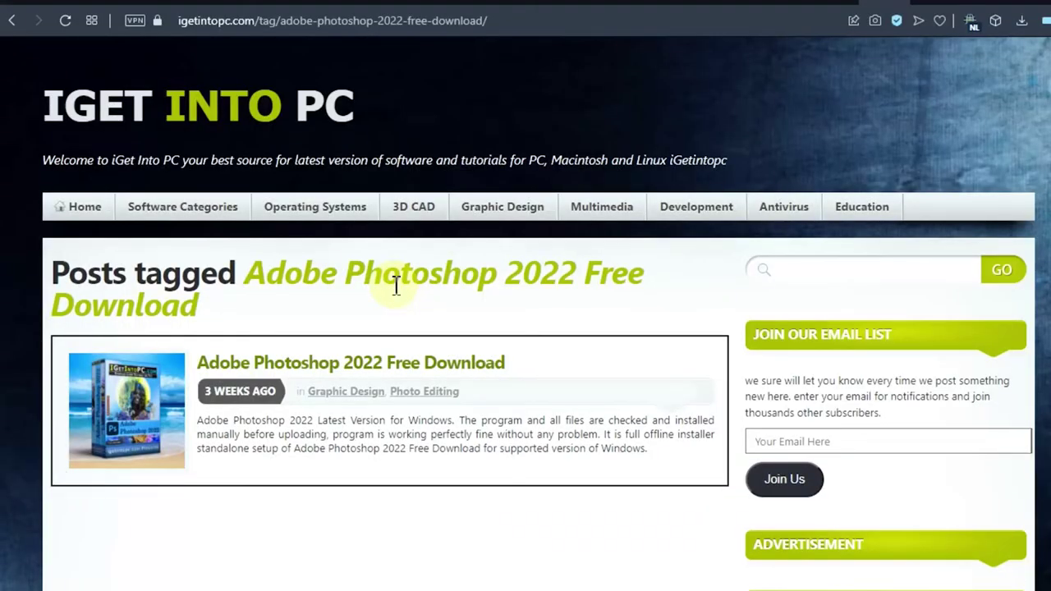